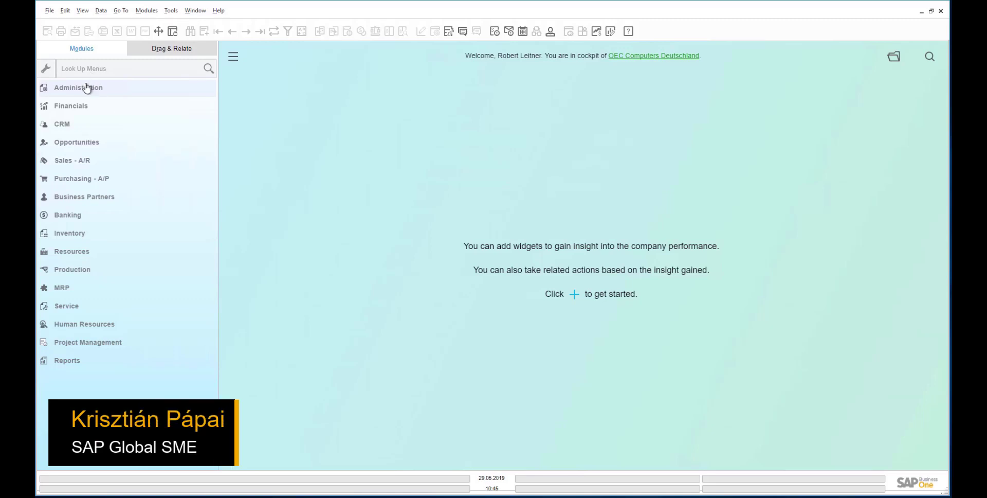
Step: Open Default Elements for SAP Crystal Reports and bring up the Date element's context menu
{"action": "scroll", "coordinate": [112, 291], "scroll_direction": "down", "scroll_amount": 3}
{"action": "left_click", "coordinate": [124, 279]}
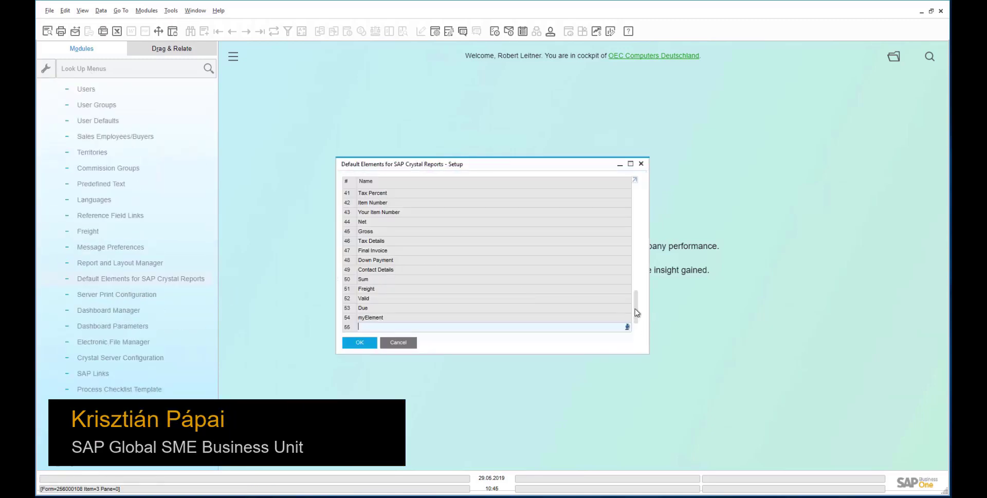
{"action": "left_click_drag", "start_coordinate": [636, 310], "coordinate": [636, 196]}
{"action": "right_click", "coordinate": [362, 195]}
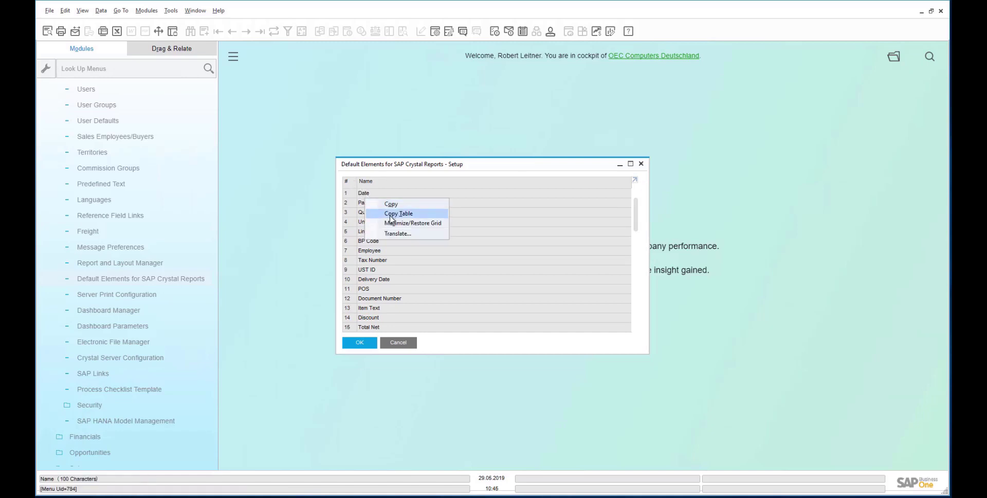
Step: Translate the Date element as 'Date' in English and 'Datum' in German
{"action": "left_click", "coordinate": [392, 235]}
{"action": "left_click", "coordinate": [452, 242]}
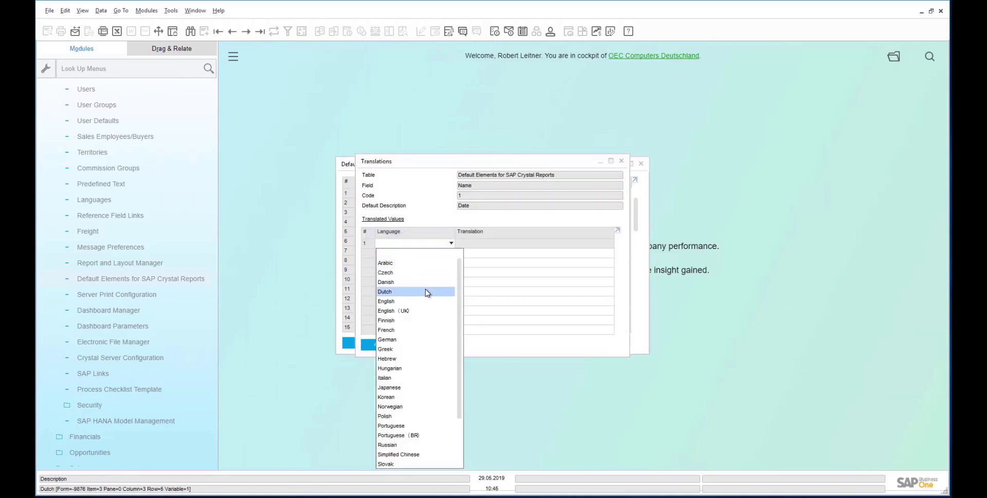
{"action": "left_click", "coordinate": [419, 303]}
{"action": "left_click", "coordinate": [471, 243]}
{"action": "type", "text": "Da"}
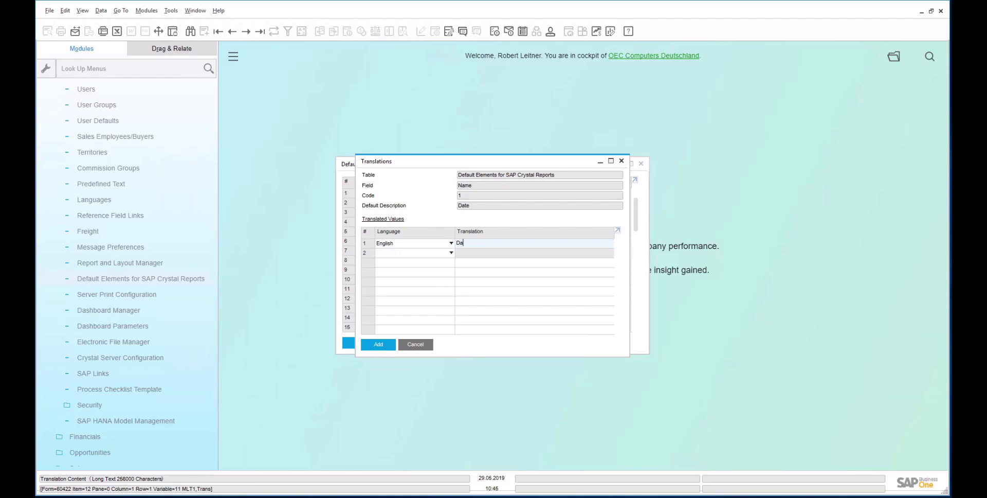
{"action": "type", "text": "te"}
{"action": "left_click", "coordinate": [397, 252]}
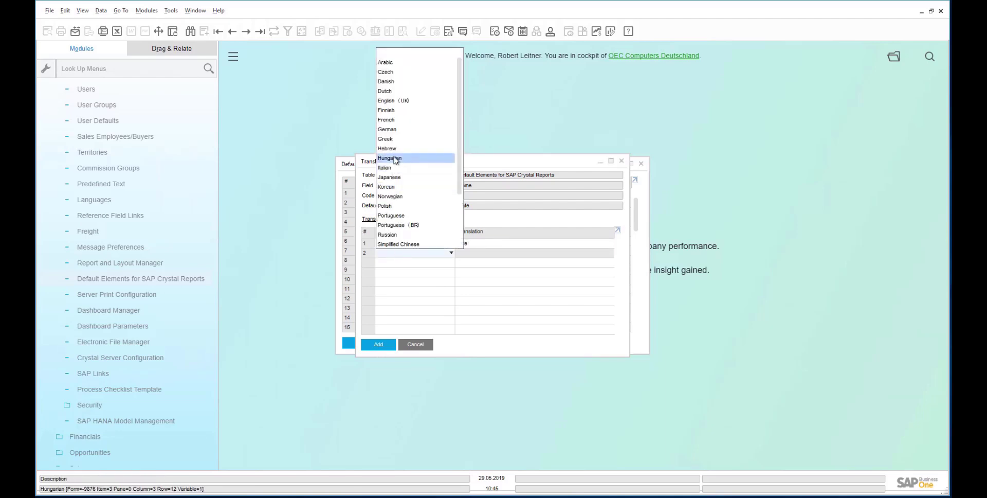
{"action": "left_click", "coordinate": [396, 129]}
{"action": "left_click", "coordinate": [467, 252]}
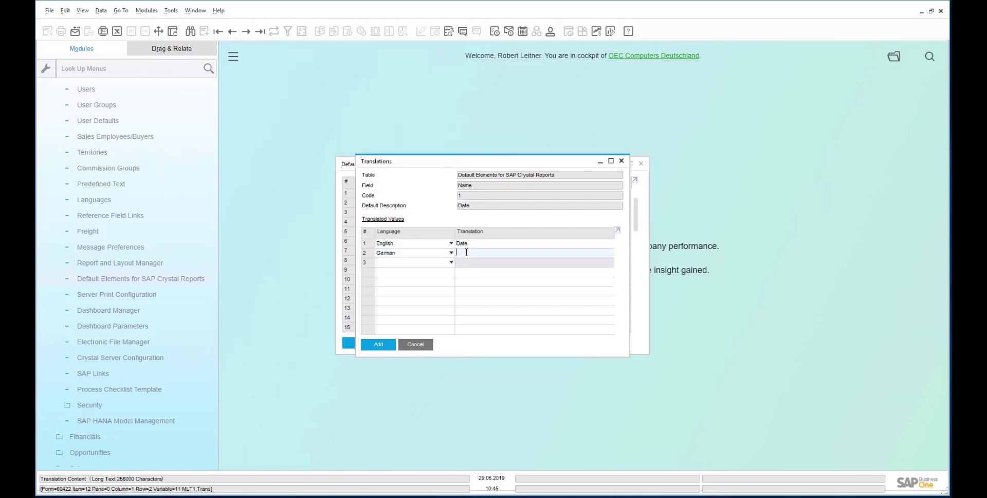
{"action": "type", "text": "Datum"}
{"action": "key", "text": "Tab"}
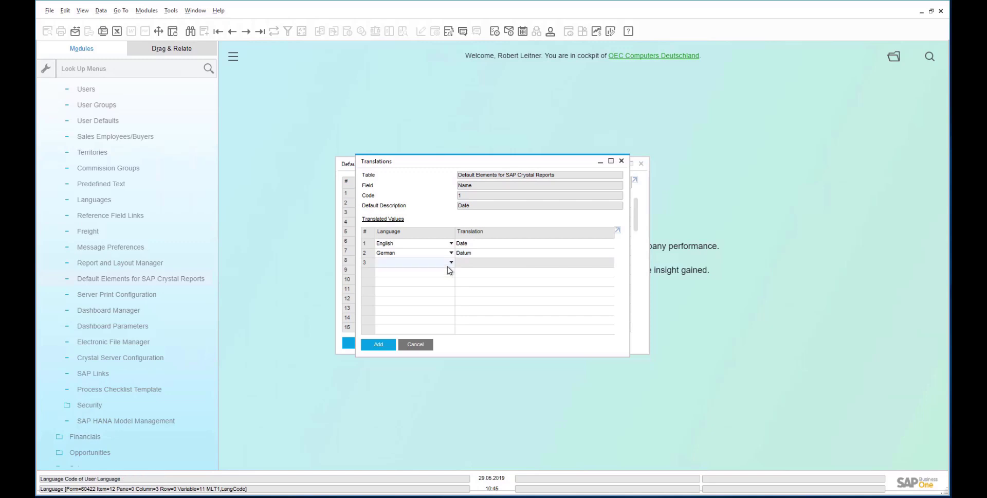
Step: Add the Slovak translation 'Dátum' and save the Date translations
{"action": "left_click", "coordinate": [452, 263]}
{"action": "left_click", "coordinate": [406, 244]}
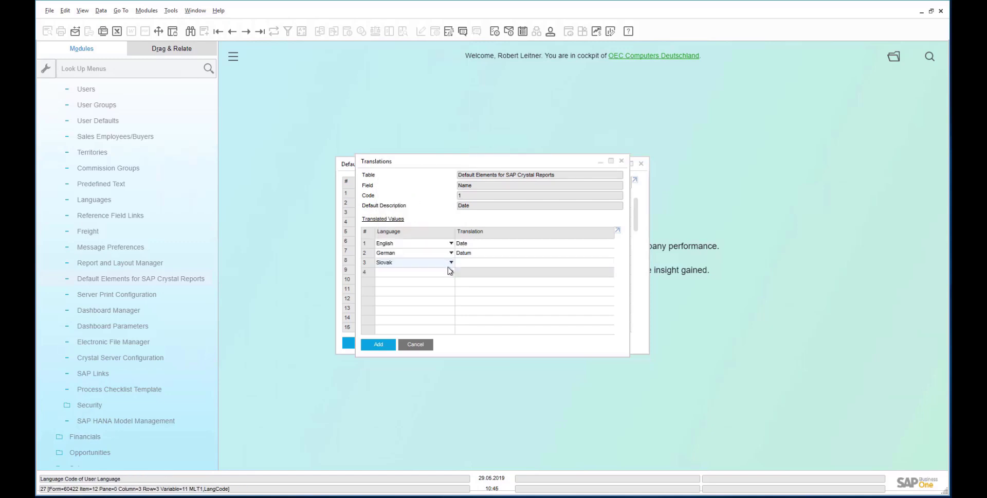
{"action": "left_click", "coordinate": [468, 262]}
{"action": "type", "text": "Dátum"}
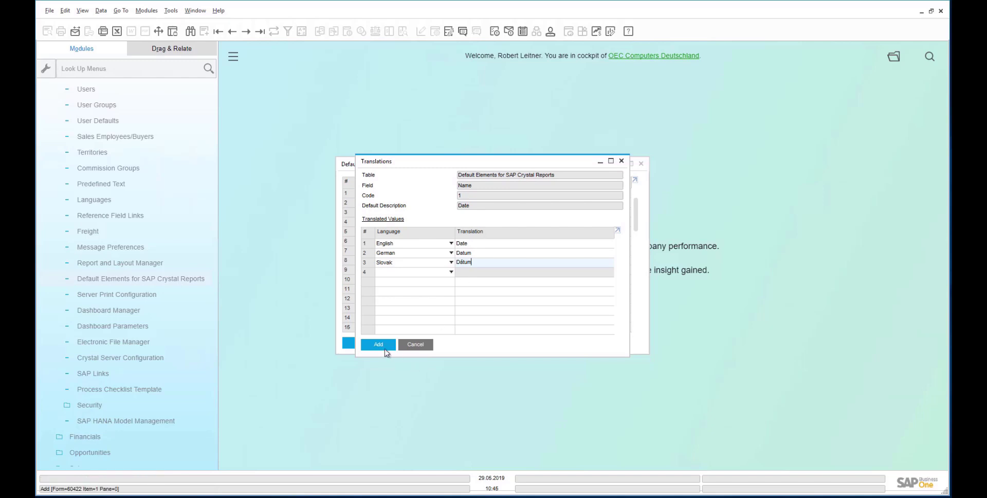
{"action": "left_click", "coordinate": [380, 344]}
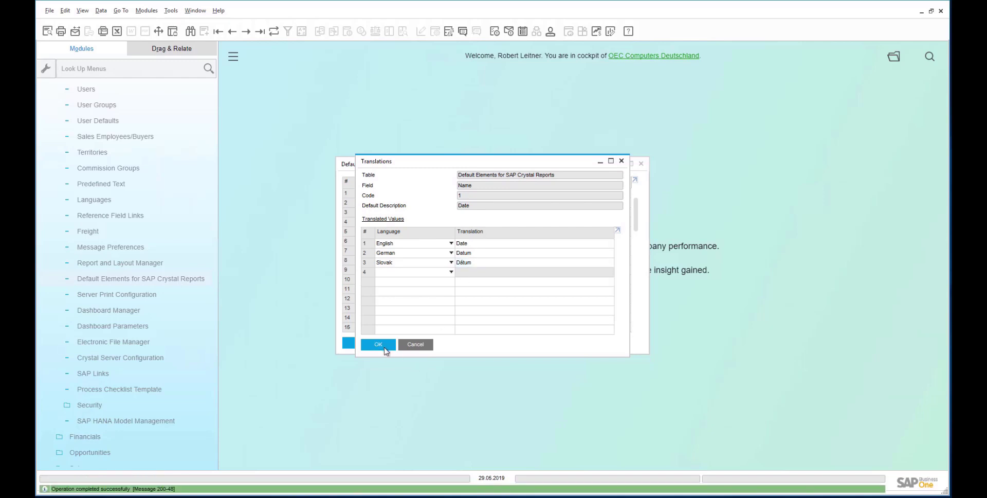
Step: Add a new default element named 'myItem' in the empty last row
{"action": "left_click_drag", "start_coordinate": [638, 218], "coordinate": [637, 318]}
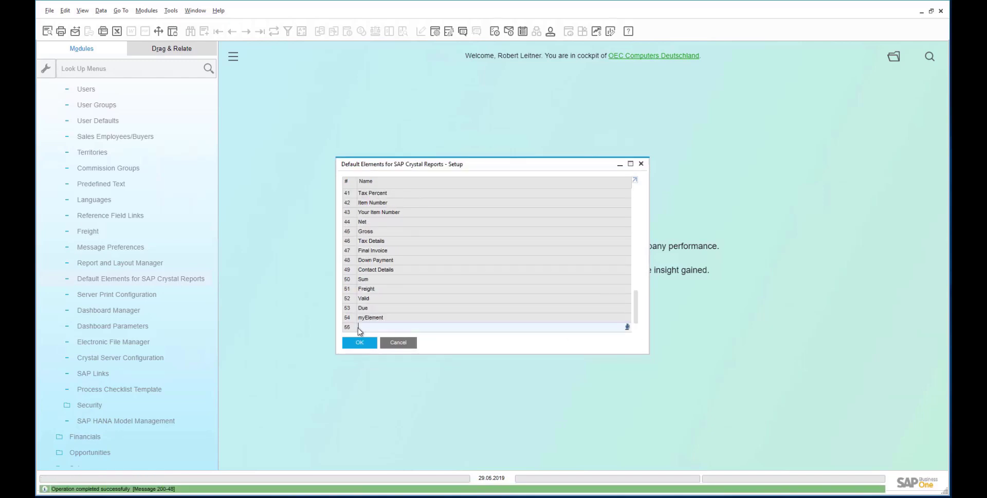
{"action": "left_click", "coordinate": [383, 327]}
{"action": "type", "text": "myItem"}
{"action": "left_click", "coordinate": [360, 342]}
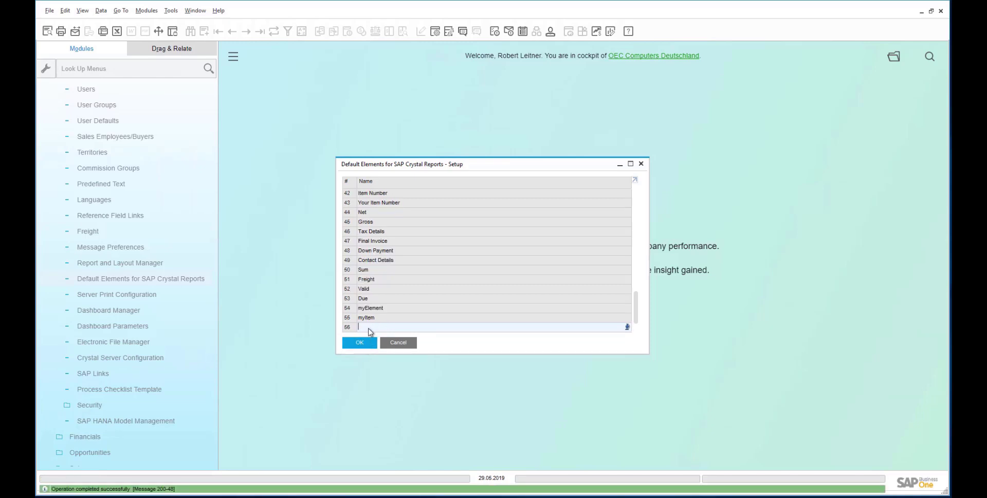
{"action": "right_click", "coordinate": [369, 320]}
Step: Translate myItem as 'Item' in English and 'Artikel' in German
{"action": "left_click", "coordinate": [401, 358]}
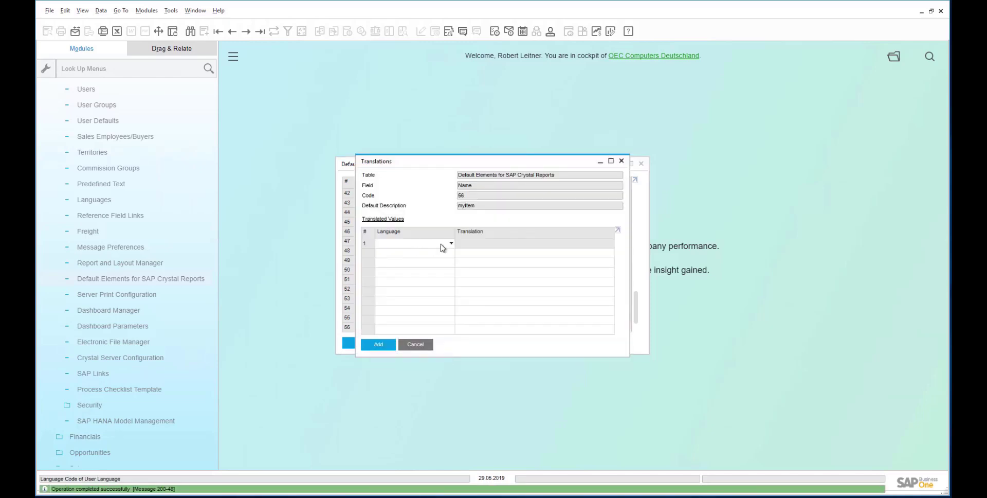
{"action": "left_click", "coordinate": [451, 245]}
{"action": "left_click", "coordinate": [435, 300]}
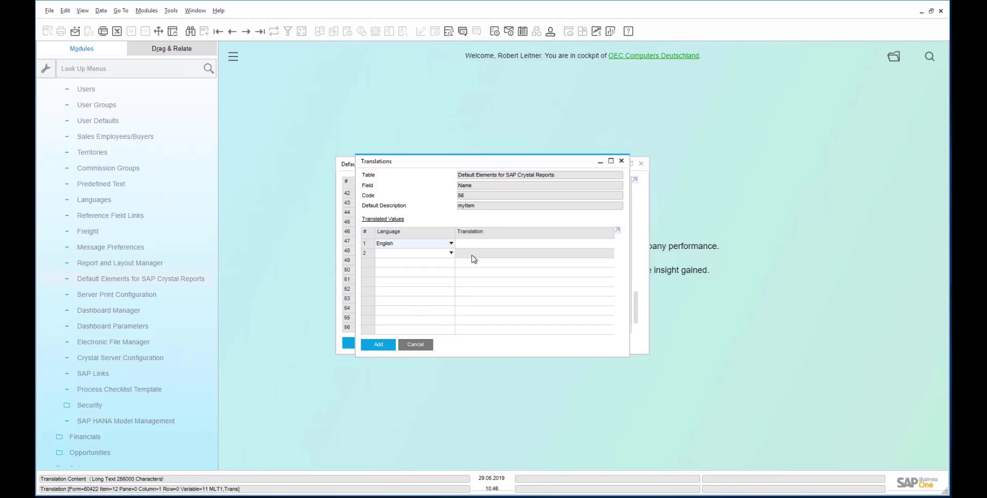
{"action": "left_click", "coordinate": [471, 244]}
{"action": "type", "text": "Item"}
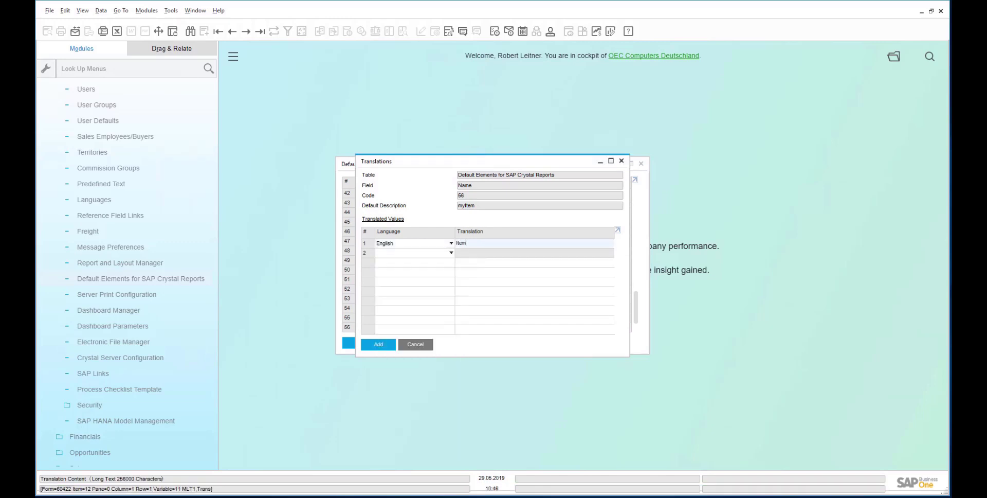
{"action": "left_click", "coordinate": [451, 253]}
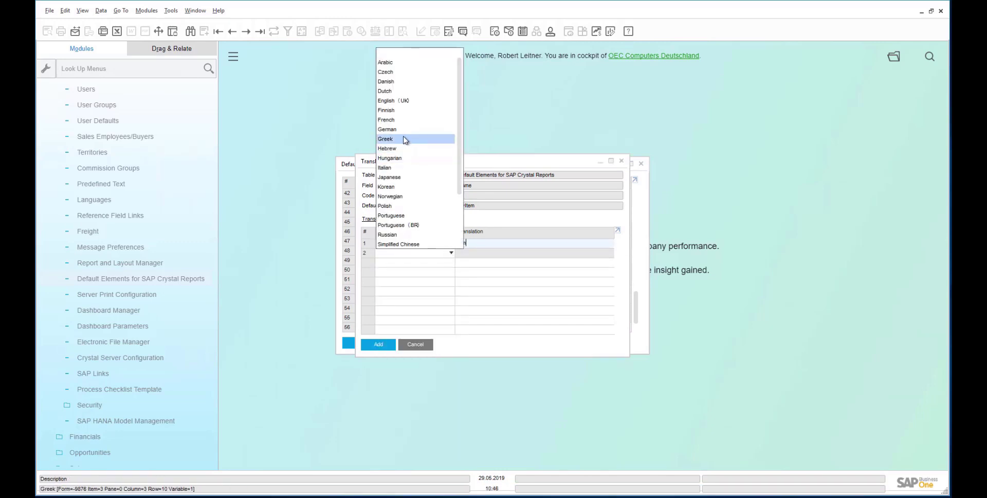
{"action": "left_click", "coordinate": [386, 129]}
{"action": "left_click", "coordinate": [468, 252]}
{"action": "type", "text": "Artikel"}
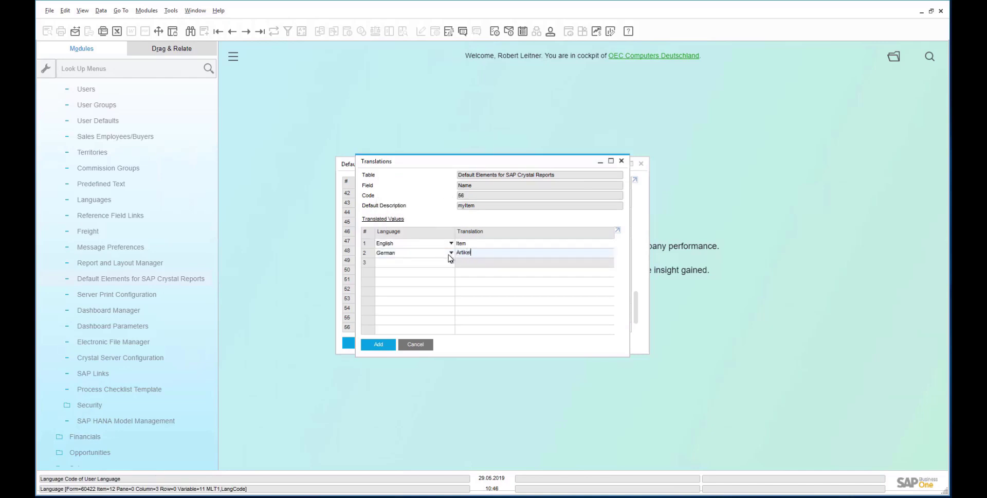
Step: Add the Slovak translation 'Polozka' and save the myItem translations
{"action": "left_click", "coordinate": [451, 263]}
{"action": "left_click", "coordinate": [408, 245]}
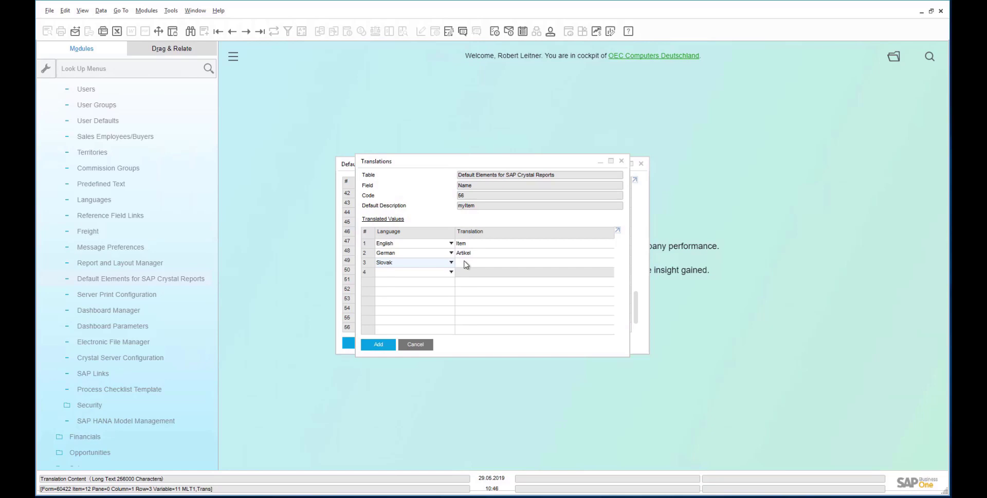
{"action": "left_click", "coordinate": [459, 264]}
{"action": "type", "text": "Polozka"}
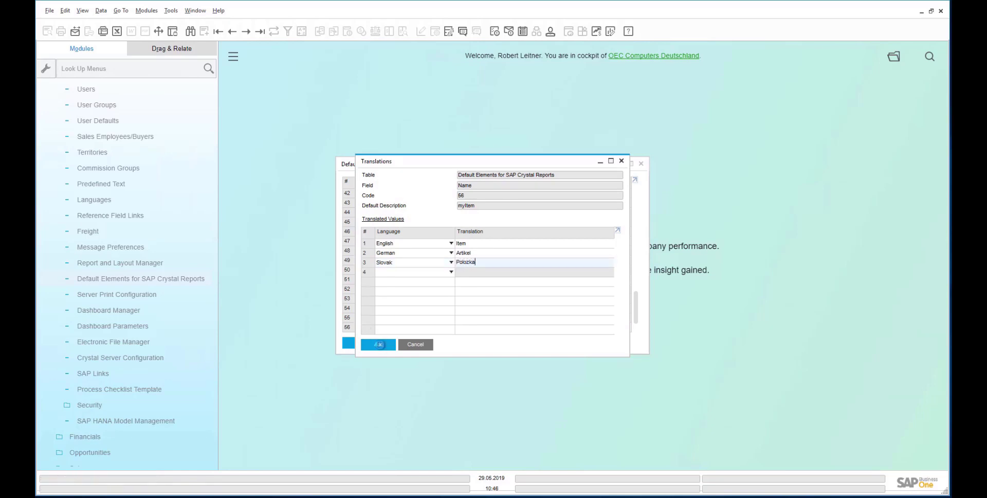
{"action": "left_click", "coordinate": [388, 346]}
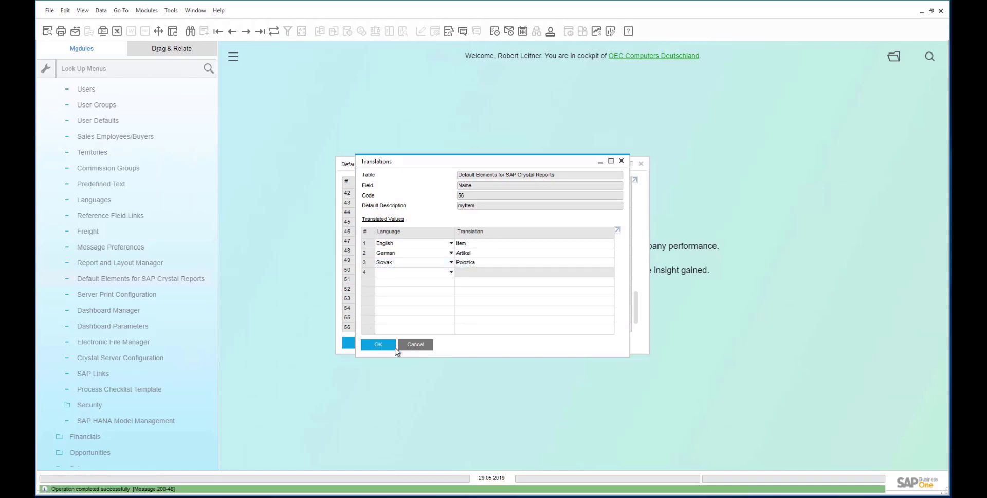
Step: Close the Default Elements setup and collapse the Administration setup entries
{"action": "left_click", "coordinate": [366, 345]}
{"action": "scroll", "coordinate": [172, 202], "scroll_direction": "up", "scroll_amount": 3}
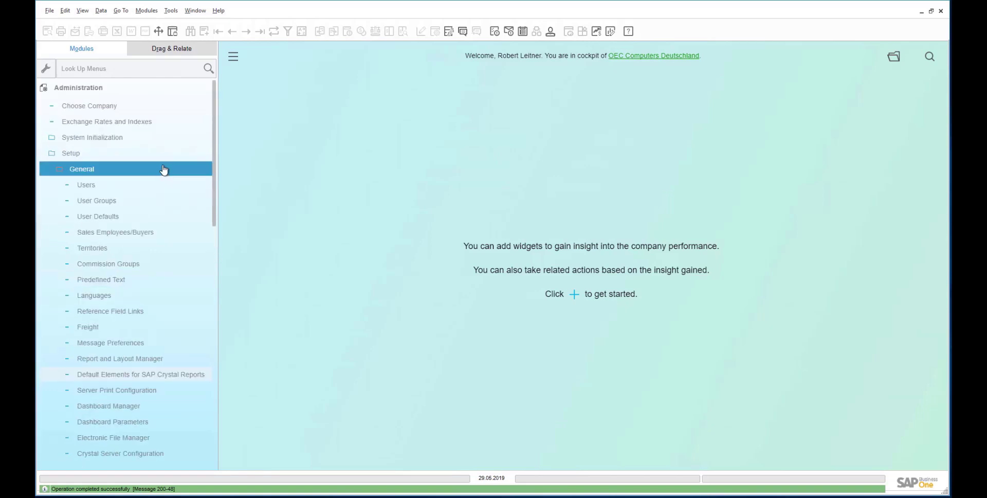
{"action": "left_click", "coordinate": [84, 155]}
Step: Open sales order 967 and launch the Report and Layout Manager for its layouts
{"action": "left_click", "coordinate": [82, 354]}
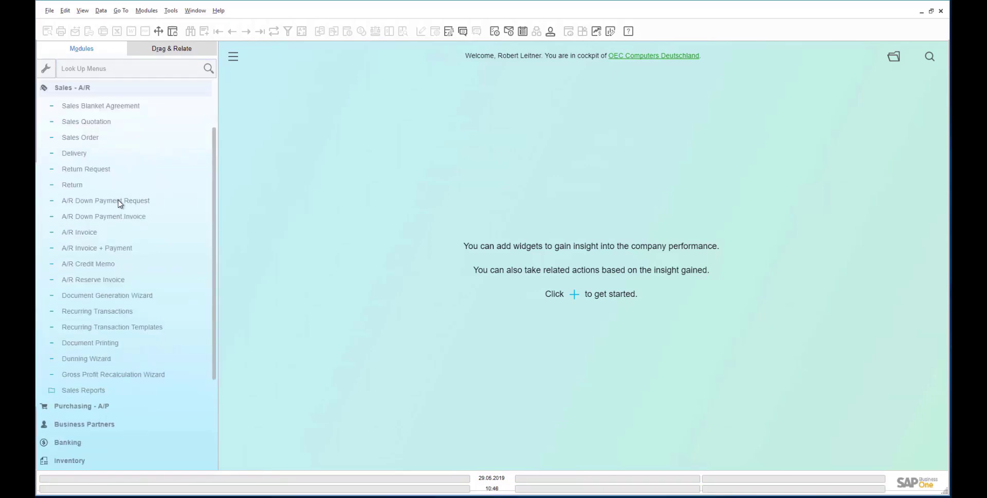
{"action": "left_click", "coordinate": [85, 137]}
{"action": "left_click", "coordinate": [260, 31]}
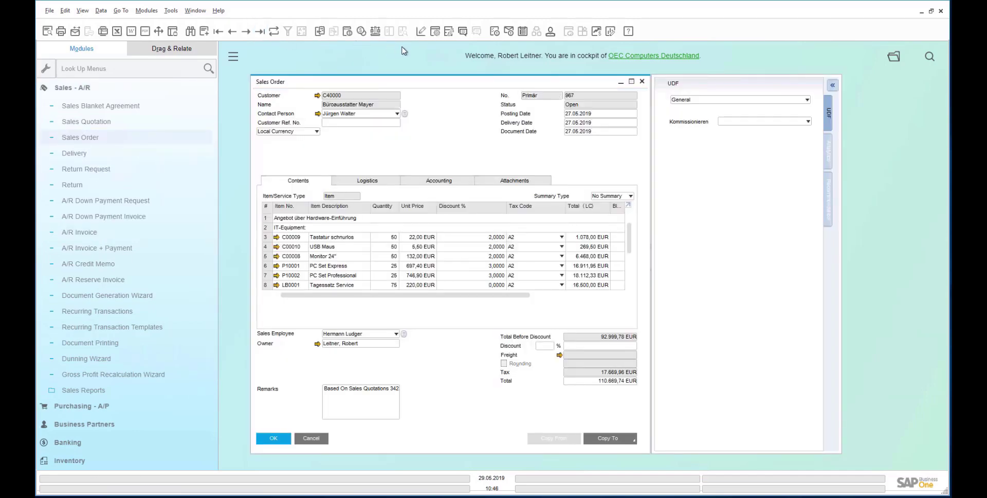
{"action": "left_click", "coordinate": [421, 31]}
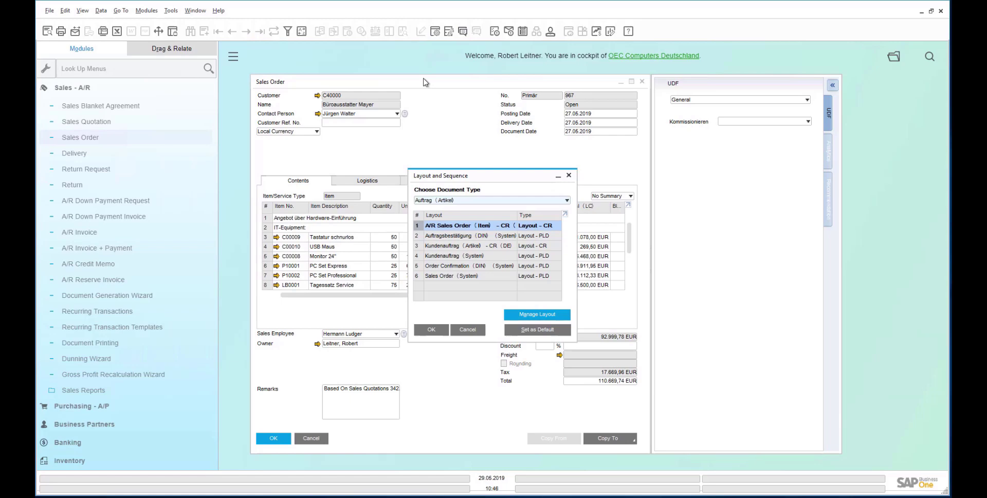
{"action": "left_click", "coordinate": [530, 314]}
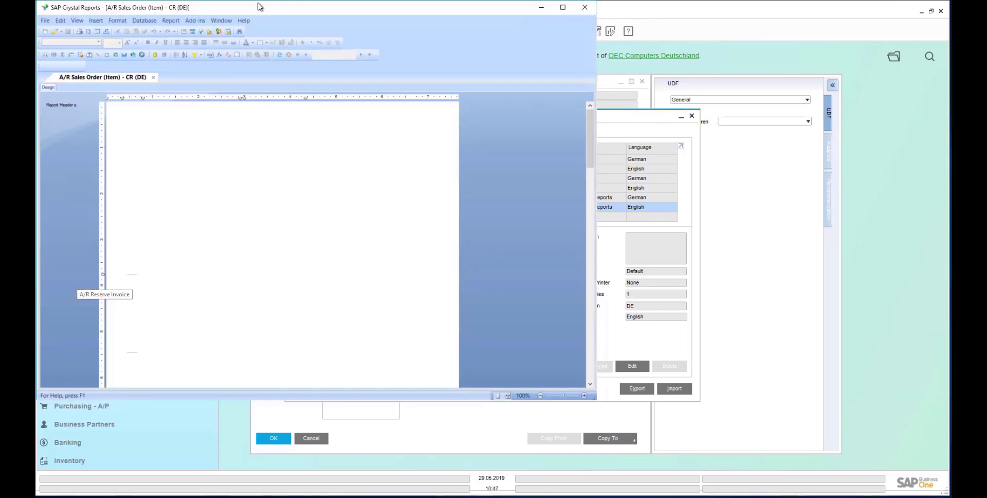
Step: Maximize the Crystal Reports window and open the program Options
{"action": "double_click", "coordinate": [256, 11]}
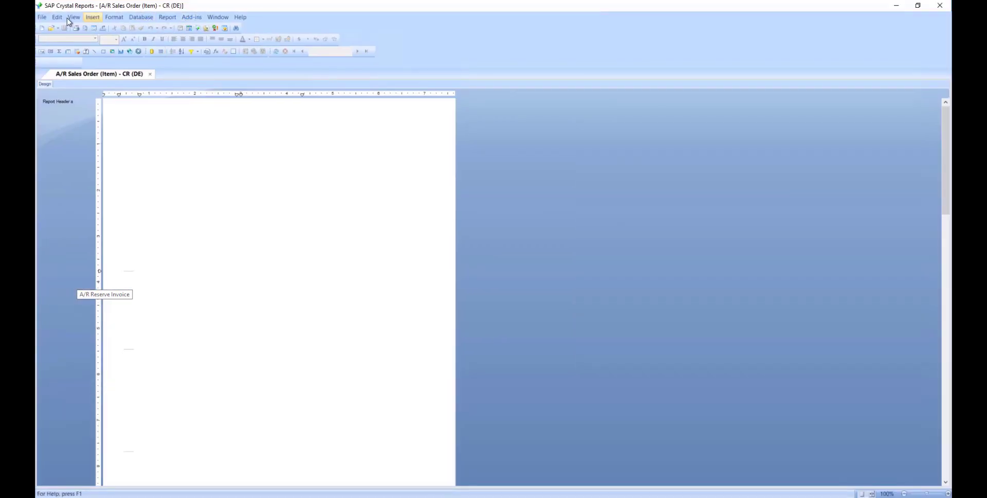
{"action": "left_click", "coordinate": [42, 18]}
{"action": "left_click", "coordinate": [58, 145]}
Step: Show the Field Explorer and open the Database Expert from Database Fields
{"action": "left_click", "coordinate": [167, 17]}
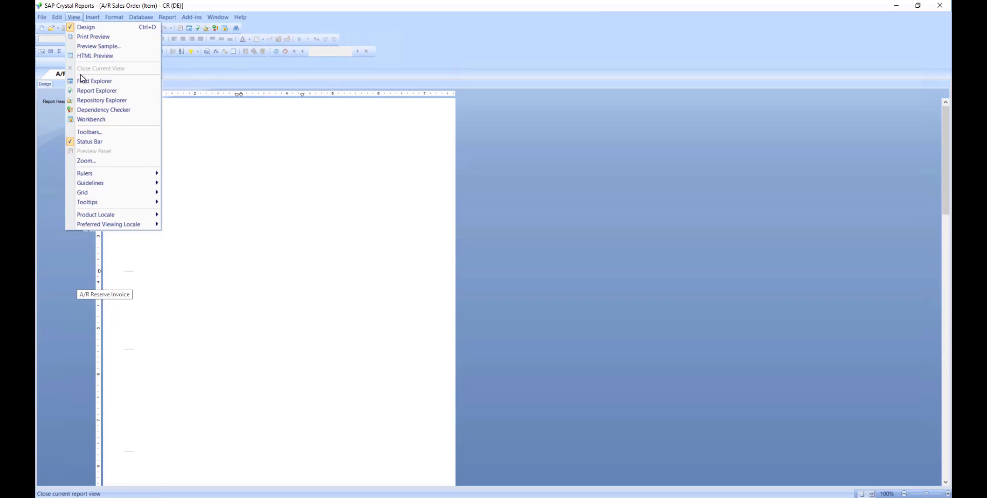
{"action": "left_click", "coordinate": [82, 81]}
{"action": "right_click", "coordinate": [913, 92]}
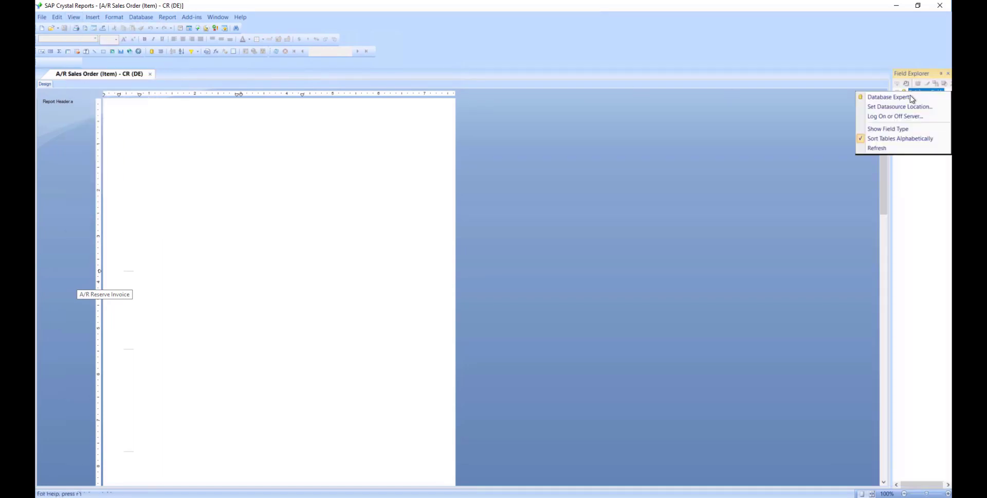
{"action": "left_click", "coordinate": [912, 98]}
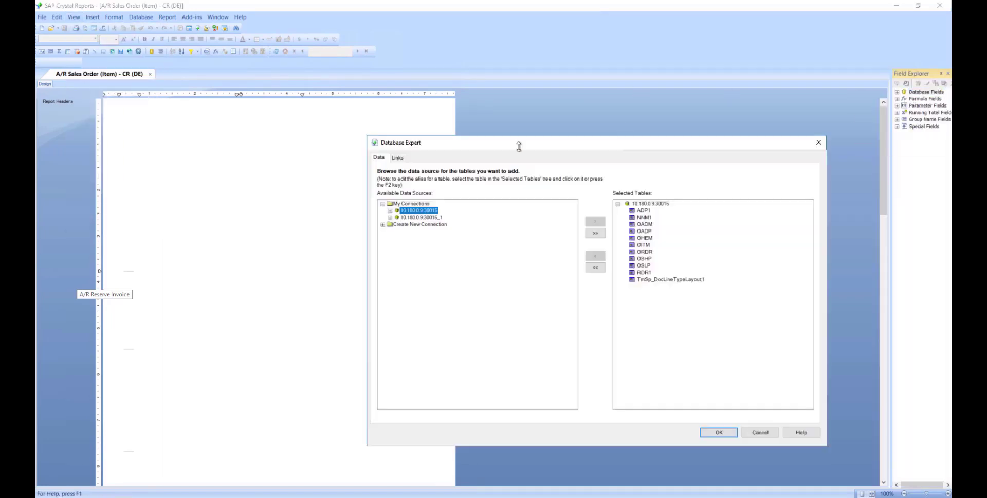
Step: Log on to the HANA connection and find TmSp_GetDefaultElementsforCR under SBODEMODE
{"action": "left_click", "coordinate": [390, 210]}
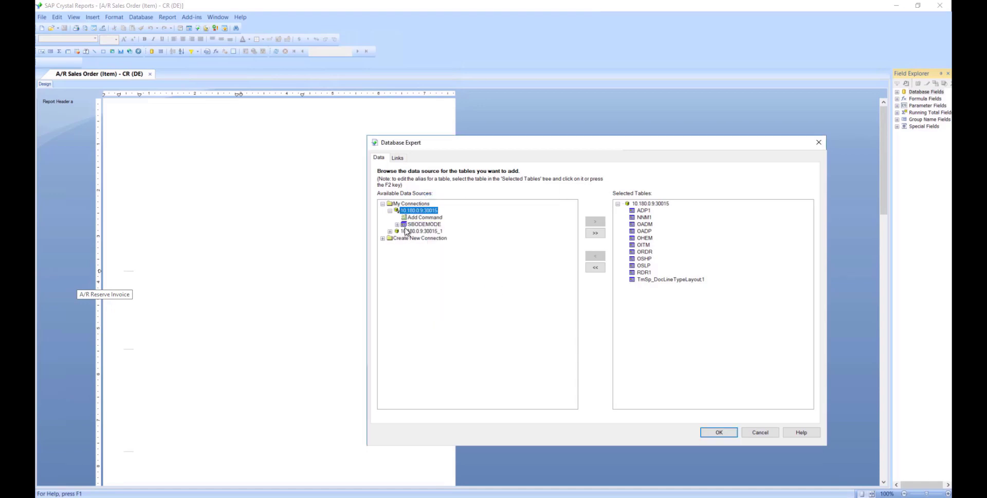
{"action": "left_click", "coordinate": [394, 225]}
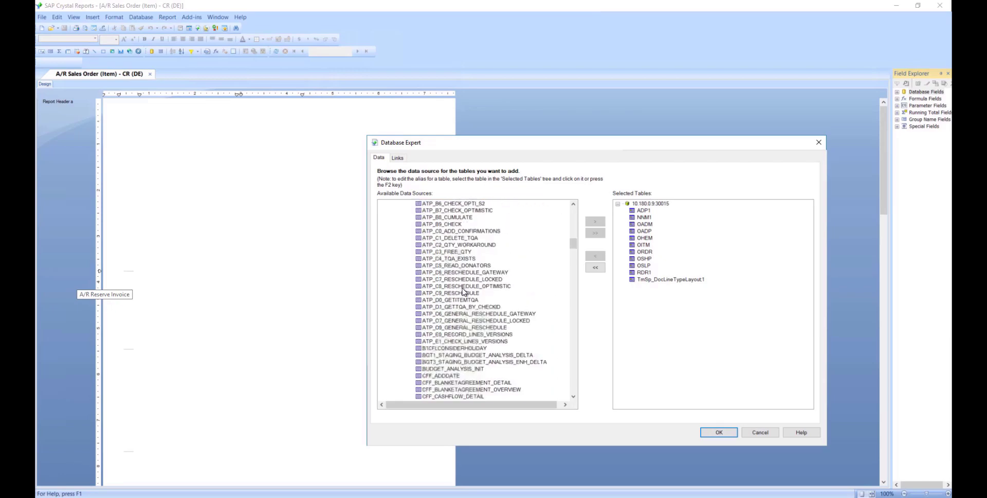
{"action": "scroll", "coordinate": [464, 292], "scroll_direction": "down", "scroll_amount": 5}
{"action": "scroll", "coordinate": [465, 292], "scroll_direction": "down", "scroll_amount": 5}
{"action": "scroll", "coordinate": [465, 291], "scroll_direction": "down", "scroll_amount": 5}
{"action": "scroll", "coordinate": [464, 291], "scroll_direction": "down", "scroll_amount": 5}
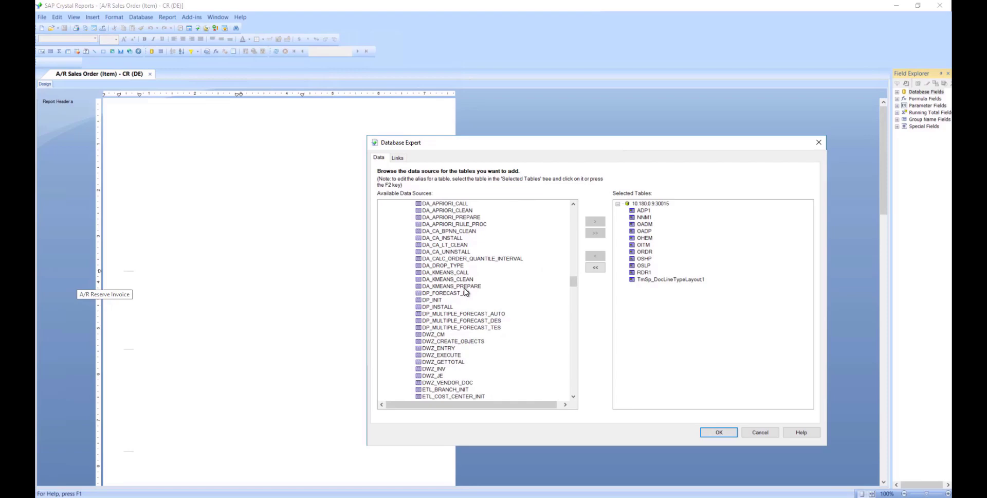
{"action": "scroll", "coordinate": [464, 291], "scroll_direction": "down", "scroll_amount": 5}
{"action": "scroll", "coordinate": [464, 292], "scroll_direction": "down", "scroll_amount": 5}
{"action": "scroll", "coordinate": [464, 291], "scroll_direction": "down", "scroll_amount": 5}
{"action": "scroll", "coordinate": [465, 291], "scroll_direction": "down", "scroll_amount": 5}
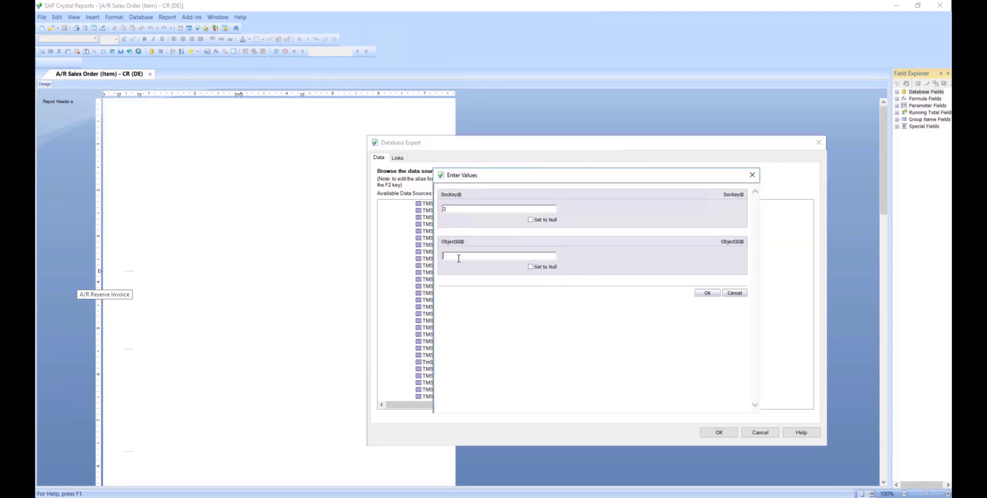
Step: Confirm the procedure's parameter values, accept the table links and dismiss the multiple-starting-points warning
{"action": "left_click", "coordinate": [711, 292]}
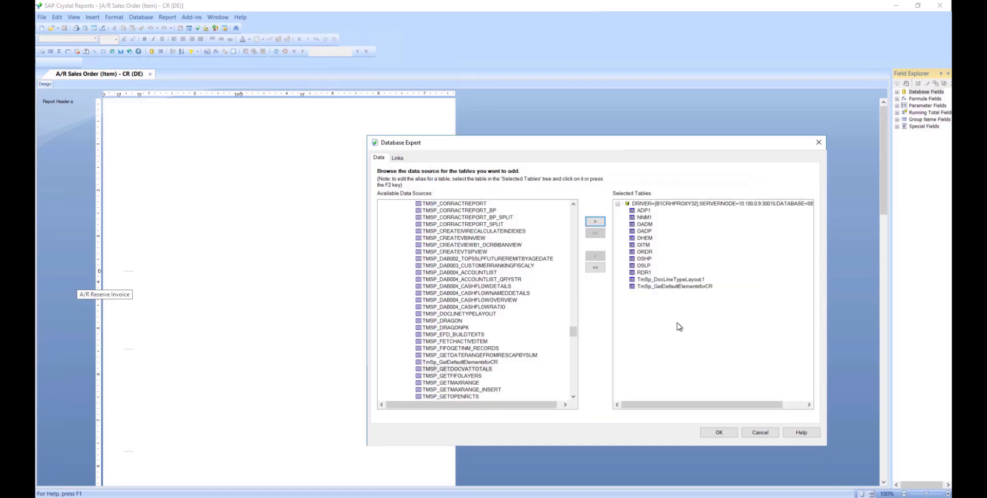
{"action": "left_click", "coordinate": [725, 435]}
{"action": "left_click", "coordinate": [719, 432]}
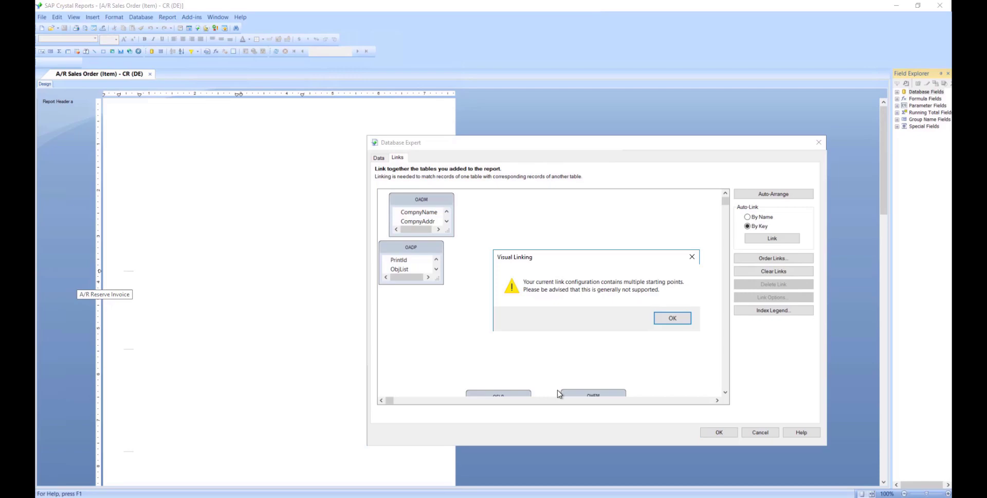
{"action": "left_click", "coordinate": [675, 324]}
Step: Dismiss the follow-up message, scroll to Report Header b, and open the SAP Business One add-in menu
{"action": "left_click", "coordinate": [571, 282]}
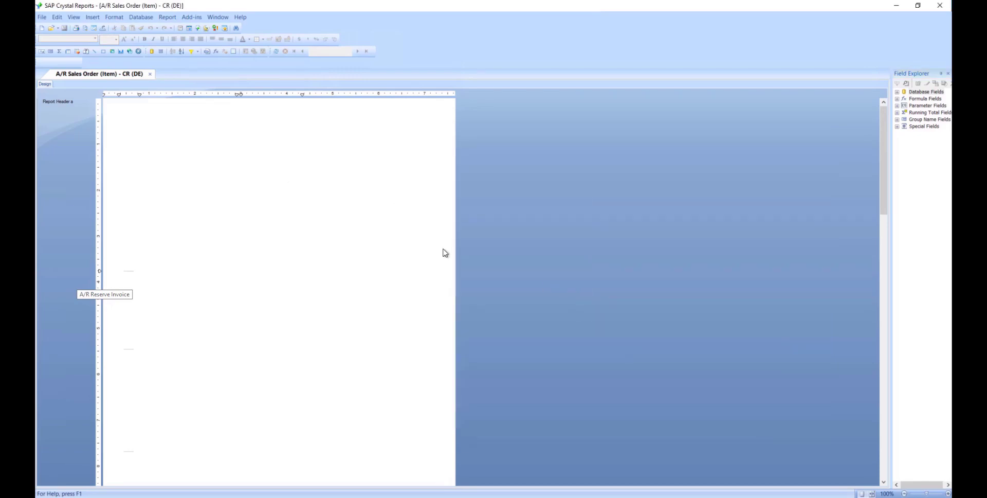
{"action": "scroll", "coordinate": [183, 215], "scroll_direction": "down", "scroll_amount": 5}
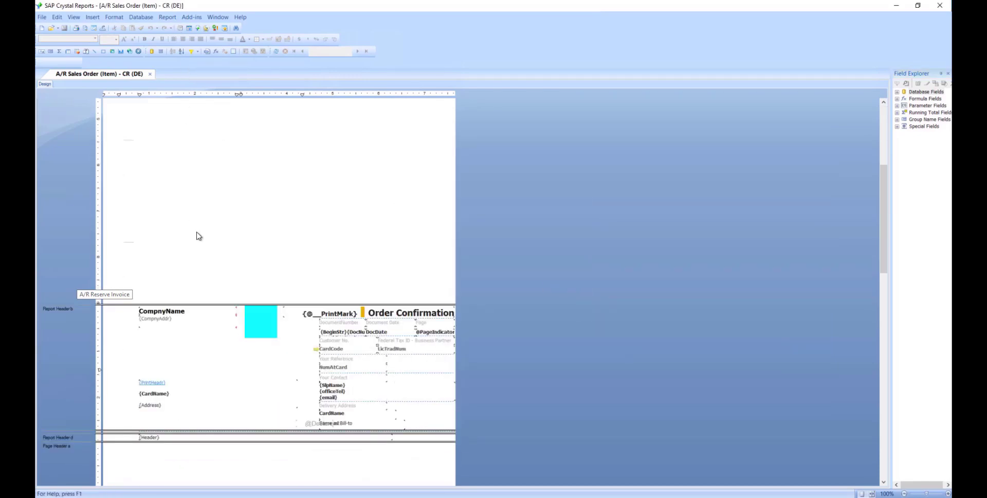
{"action": "scroll", "coordinate": [196, 233], "scroll_direction": "down", "scroll_amount": 3}
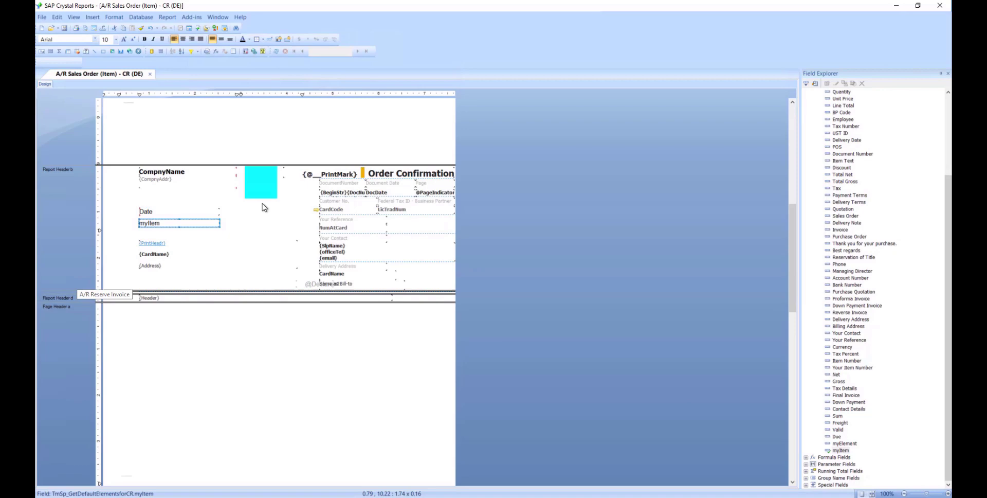
{"action": "left_click", "coordinate": [192, 16]}
{"action": "mouse_move", "coordinate": [214, 27]}
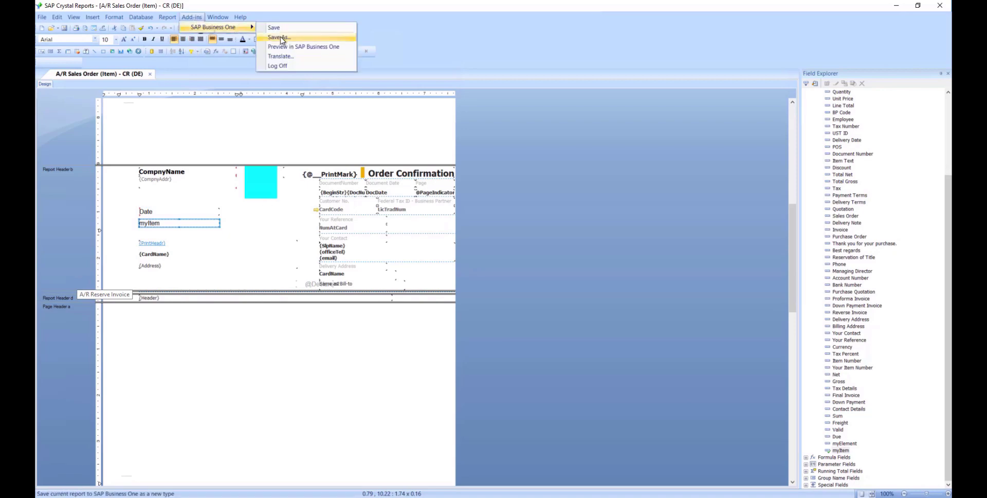
Step: Save the report to SAP Business One as a new layout under RDR2 - Auftrag (Artikel)
{"action": "left_click", "coordinate": [281, 38]}
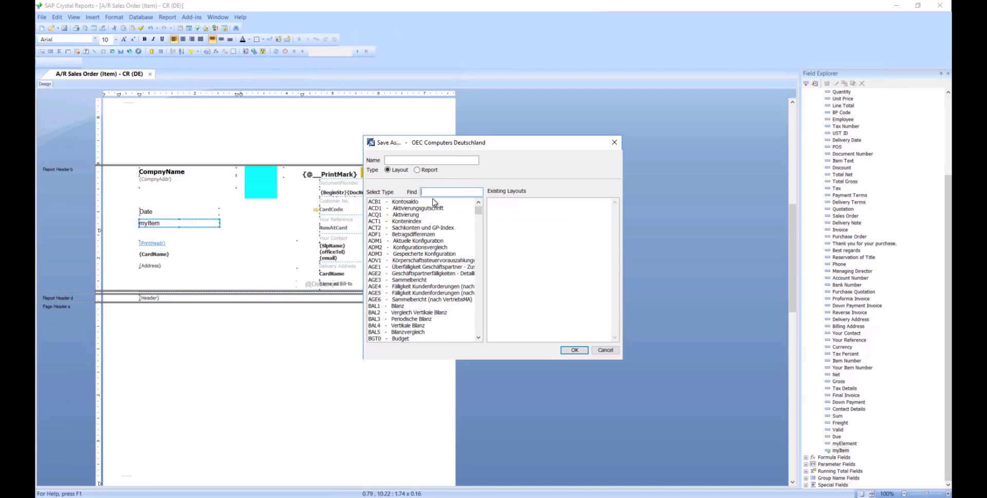
{"action": "type", "text": "RDR2"}
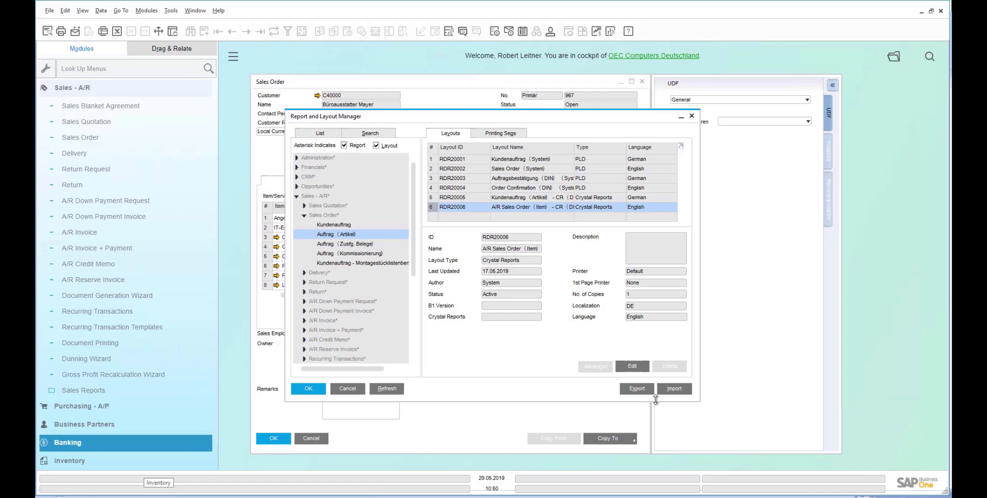
Step: Close the Report and Layout Manager and set myOrder as the default sales order layout for all users
{"action": "left_click", "coordinate": [362, 392]}
{"action": "left_click", "coordinate": [423, 346]}
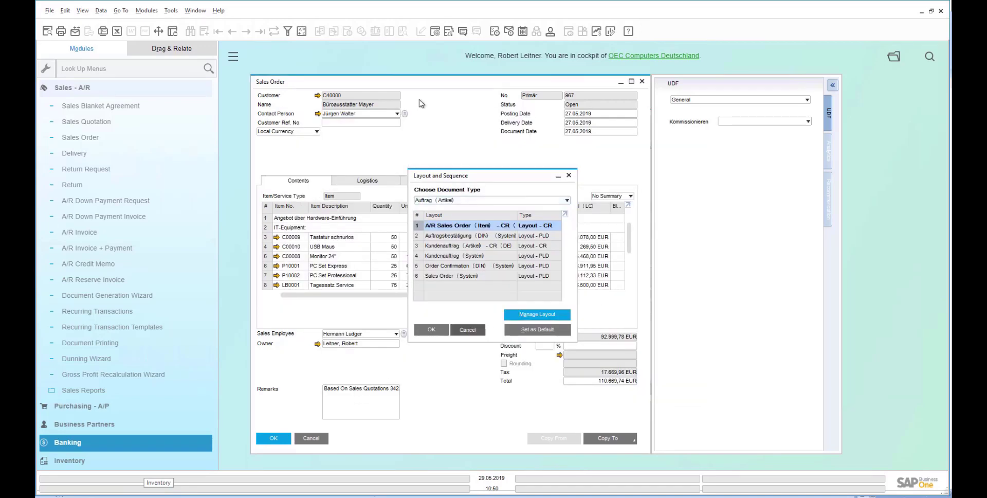
{"action": "left_click", "coordinate": [421, 32]}
{"action": "left_click", "coordinate": [463, 265]}
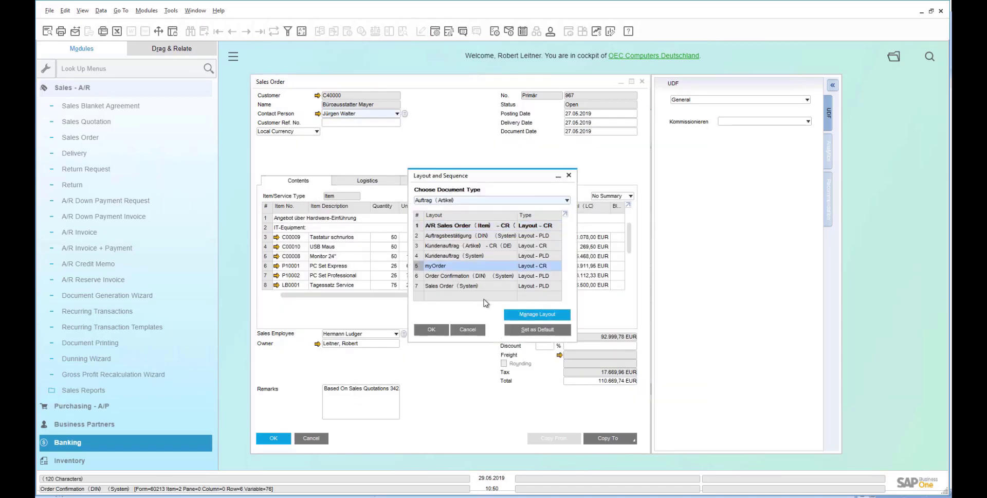
{"action": "left_click", "coordinate": [540, 330]}
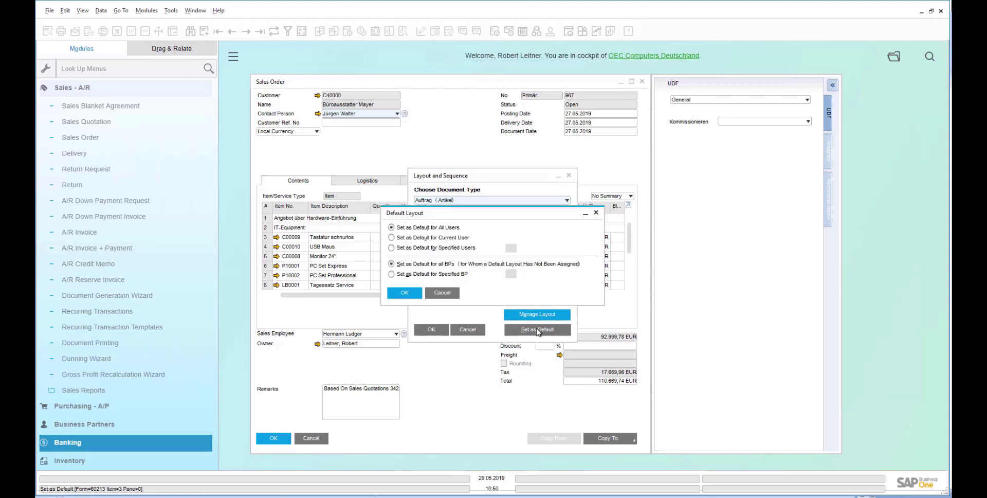
{"action": "left_click", "coordinate": [408, 291]}
{"action": "left_click", "coordinate": [432, 330]}
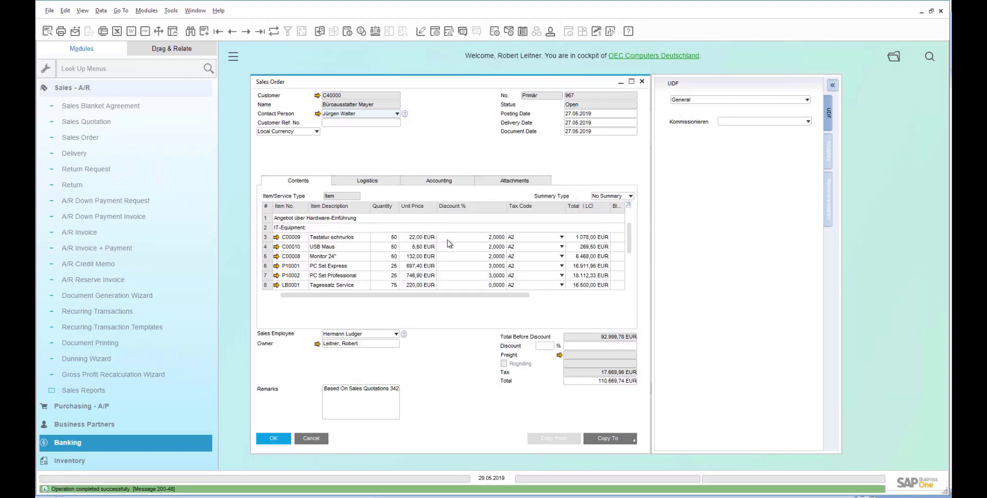
Step: Set order 967's document language to English and update it past the availability and credit warnings
{"action": "left_click", "coordinate": [359, 183]}
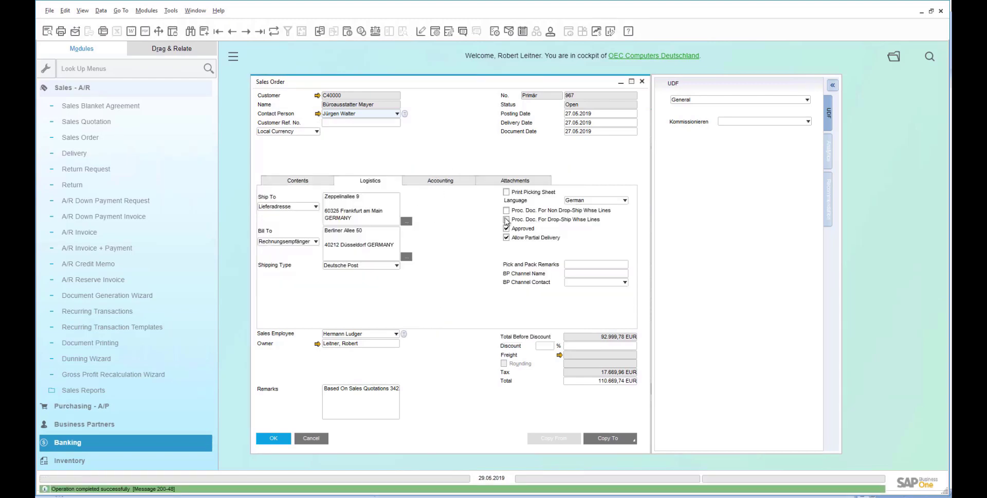
{"action": "left_click", "coordinate": [587, 201]}
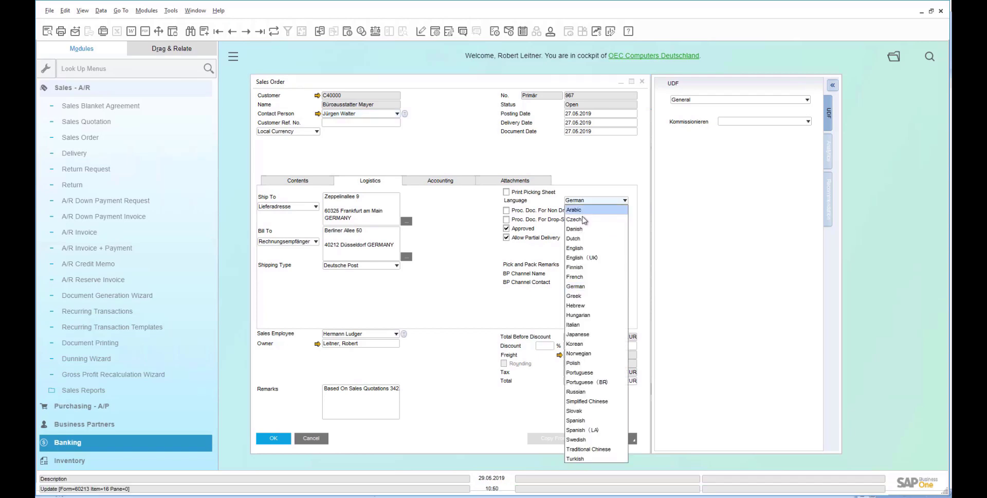
{"action": "left_click", "coordinate": [575, 248]}
{"action": "left_click", "coordinate": [273, 437]}
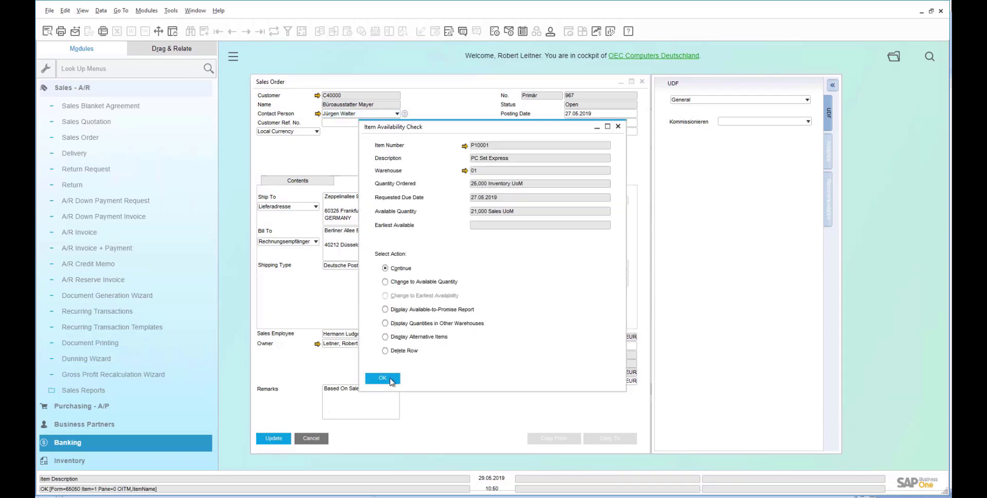
{"action": "left_click", "coordinate": [394, 377]}
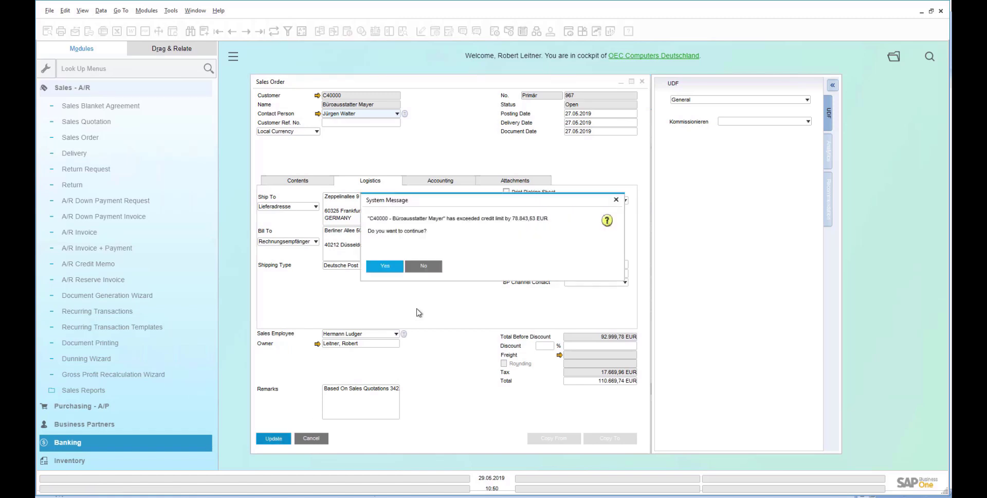
{"action": "left_click", "coordinate": [387, 268]}
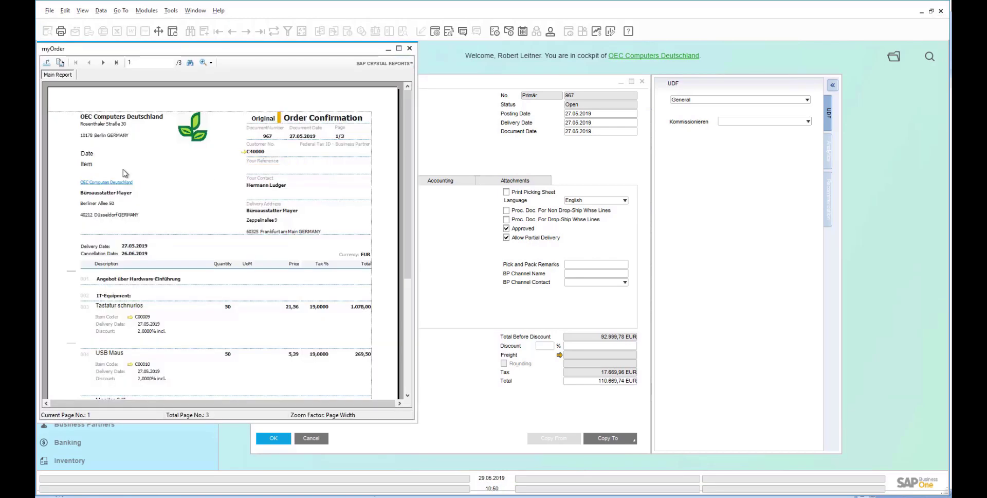
Step: Set sales order 967's document language to German and save it, accepting the credit limit warning
{"action": "left_click", "coordinate": [410, 48]}
{"action": "left_click", "coordinate": [576, 201]}
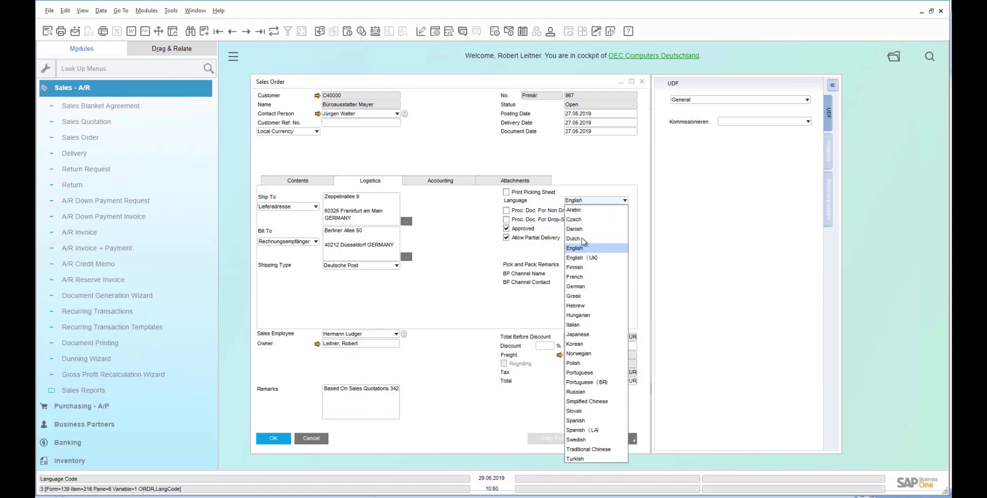
{"action": "left_click", "coordinate": [576, 286]}
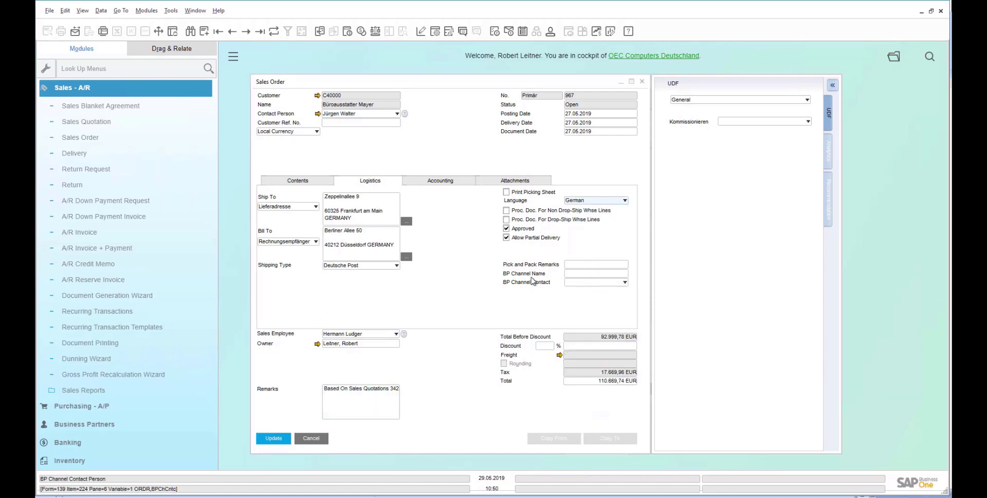
{"action": "left_click", "coordinate": [273, 437]}
{"action": "left_click", "coordinate": [384, 267]}
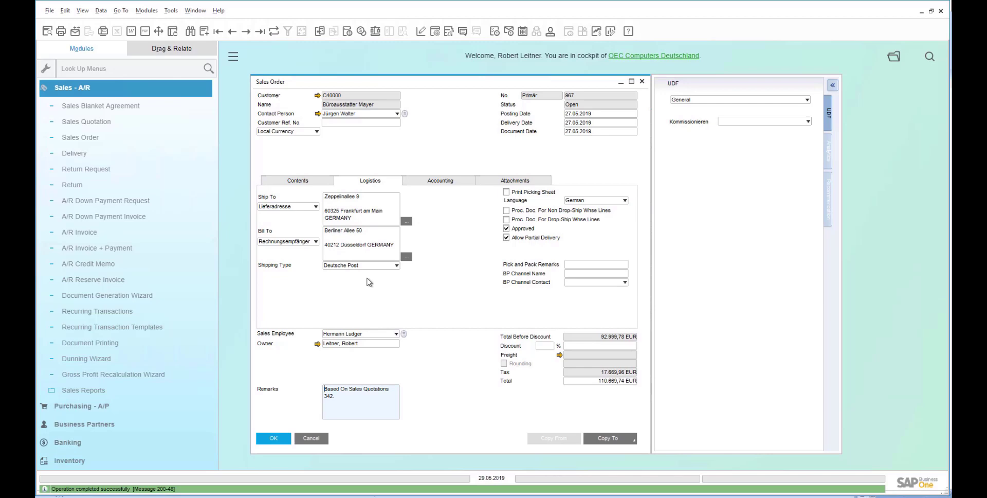